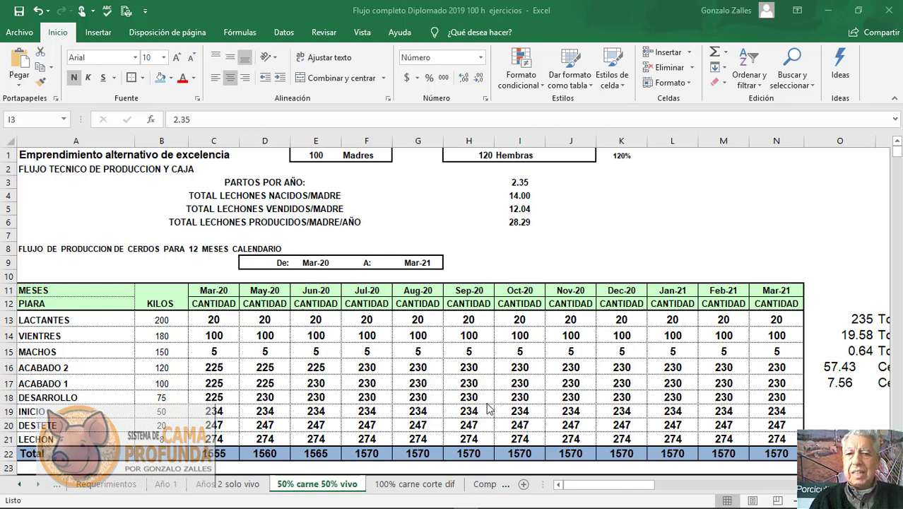
- Check the births per year (2.35) and piglets born per sow (14.00) figures
left_click(520, 183)
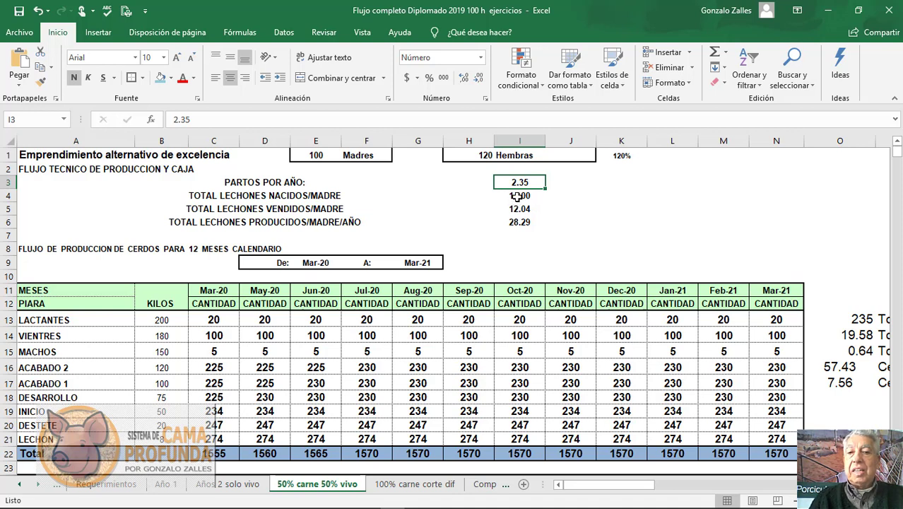
left_click(518, 197)
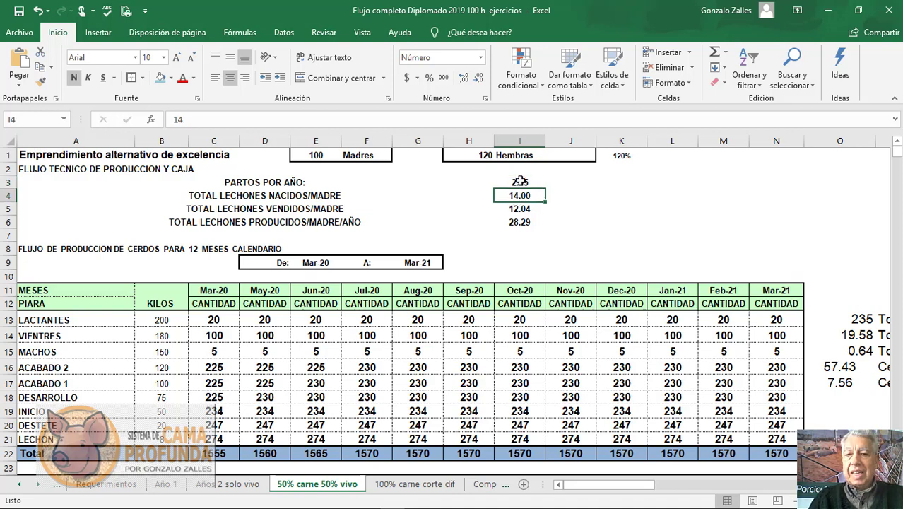
left_click(519, 182)
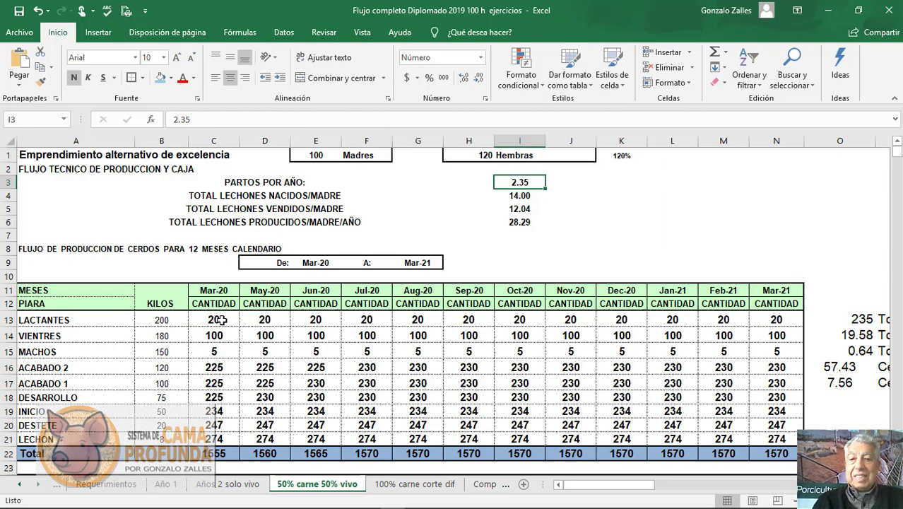
key("Return")
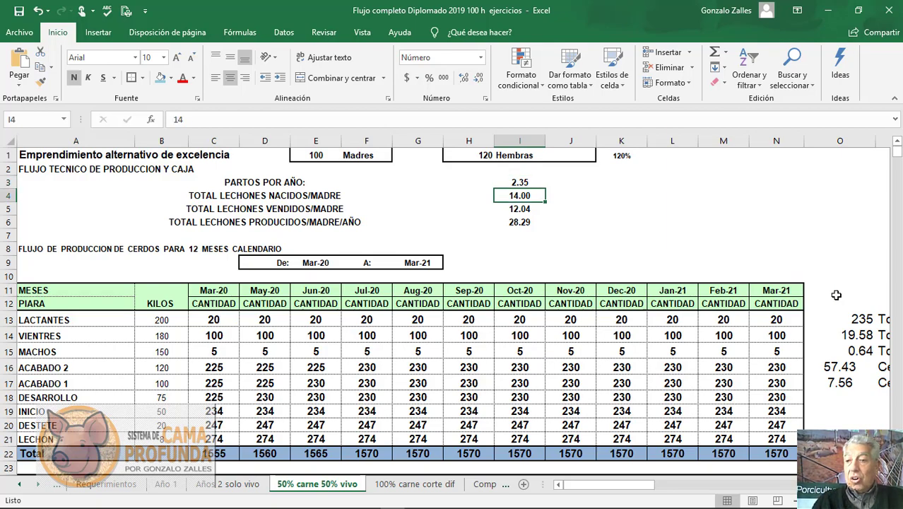
left_click(896, 315)
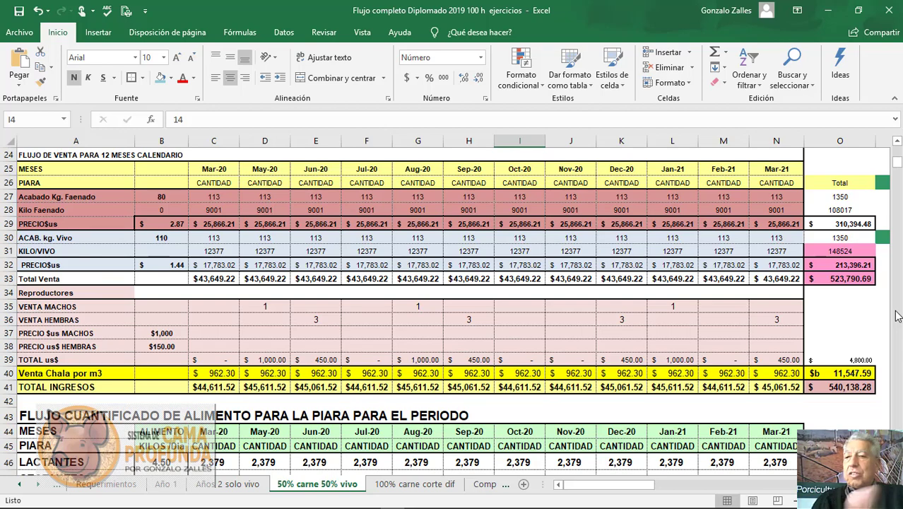
- Page down past the monthly feed kilos to the lactation ingredient rows, SORGO to MYCOSORB
left_click(896, 355)
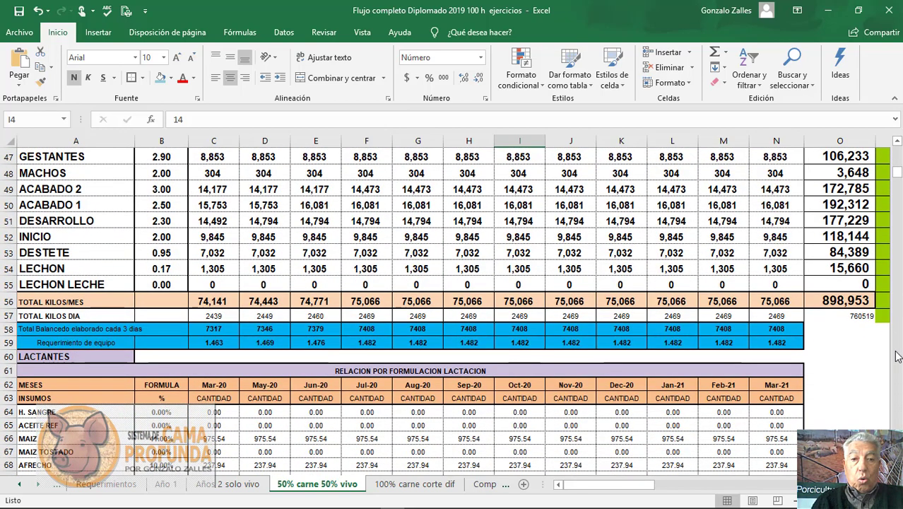
left_click(896, 355)
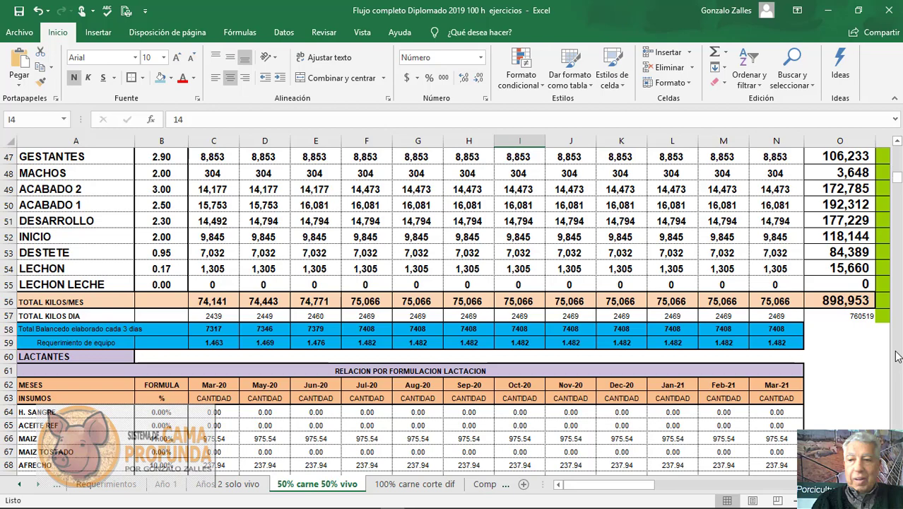
- Scroll back to row 1, showing the production flow title and herd totals
left_click(898, 160)
left_click_drag(898, 159, 897, 144)
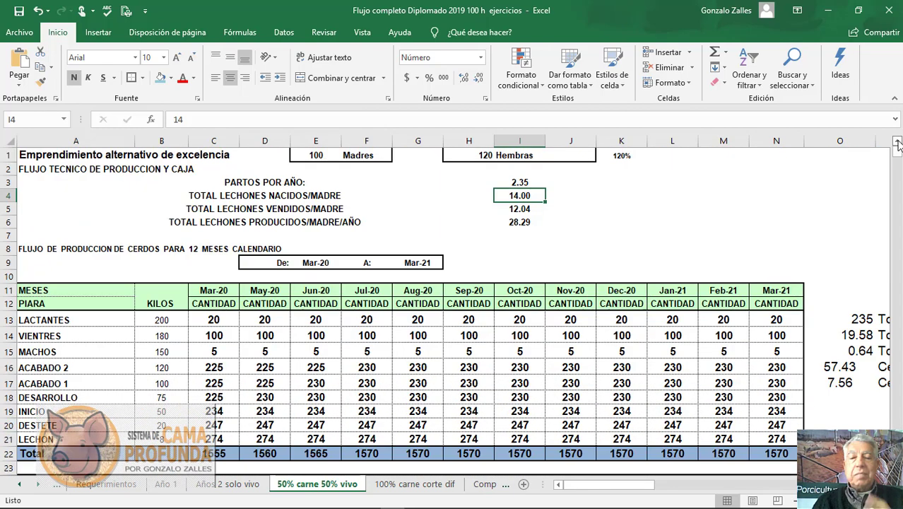